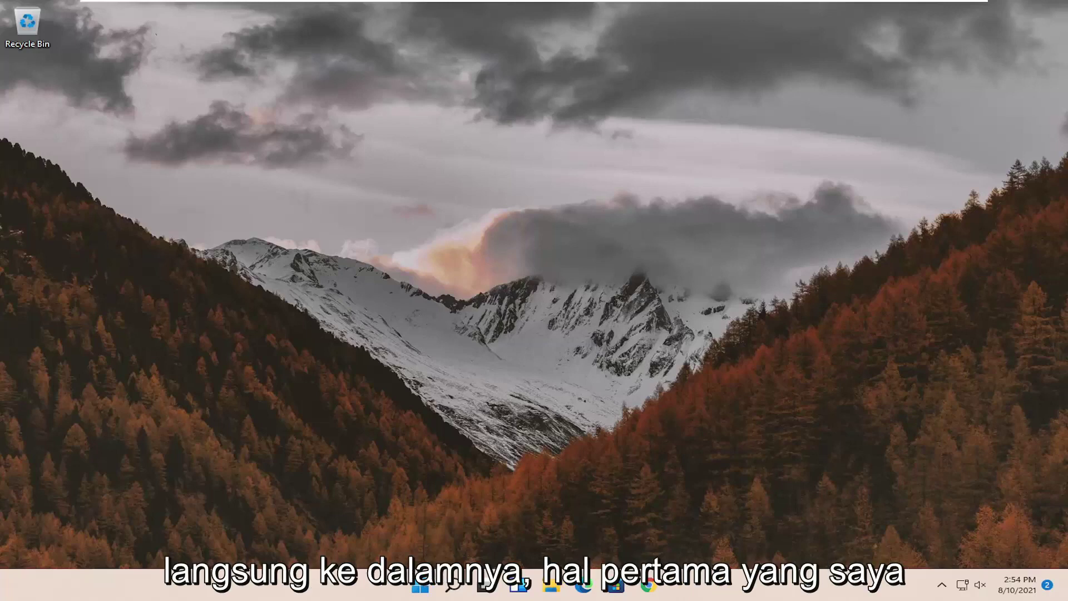
Find the 'adjust' performance settings and switch visual effects to 'Adjust for best appearance'
click(451, 587)
text(adjust)
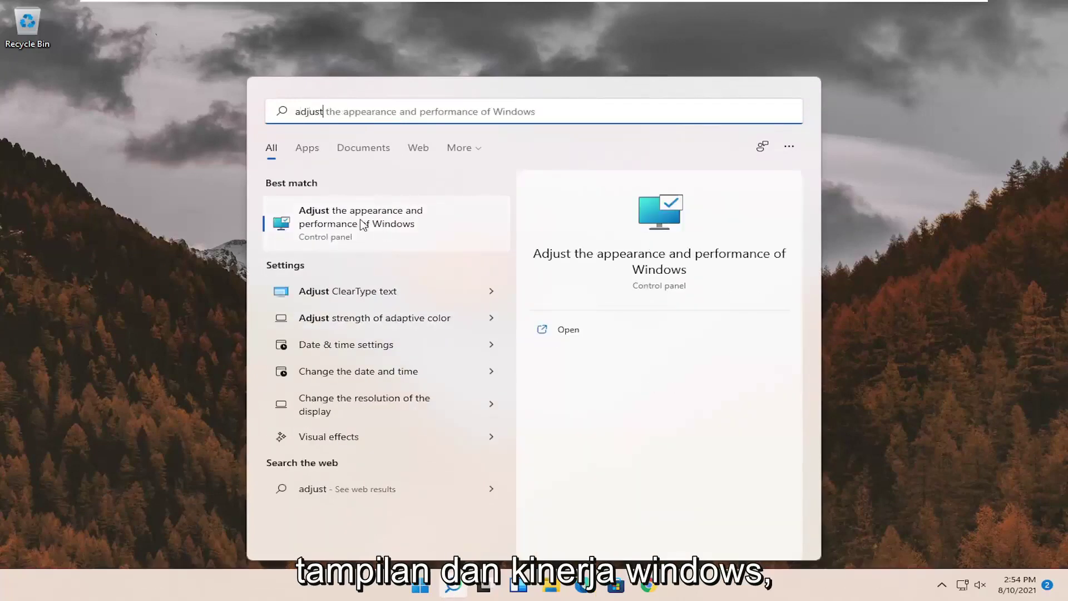
click(363, 224)
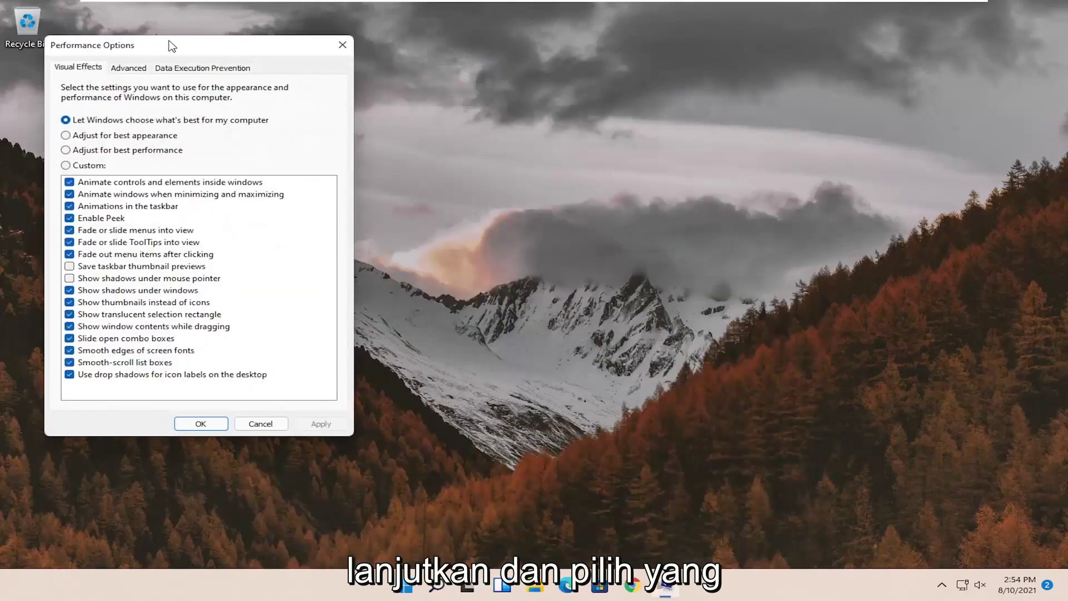
drag(172, 43, 395, 102)
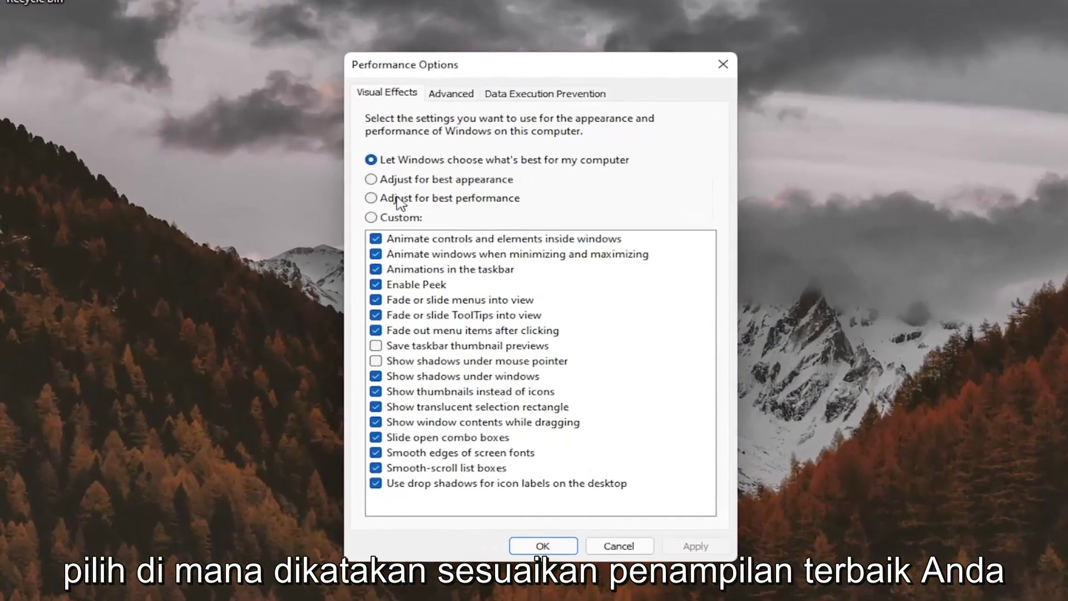
click(400, 180)
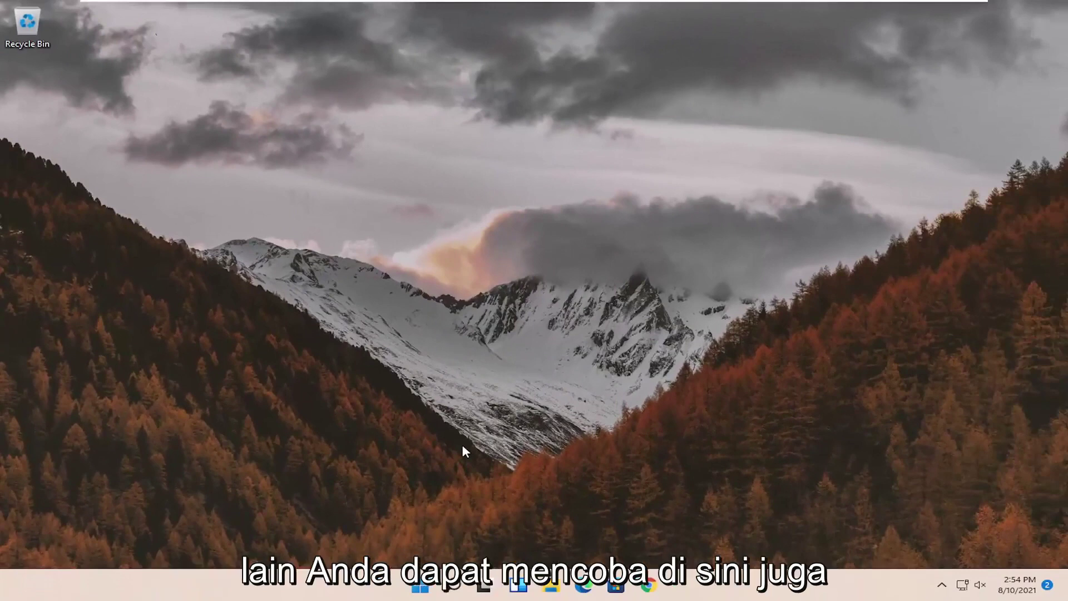
Search 'regedit' and run Registry Editor as administrator, approving the UAC prompt
click(453, 587)
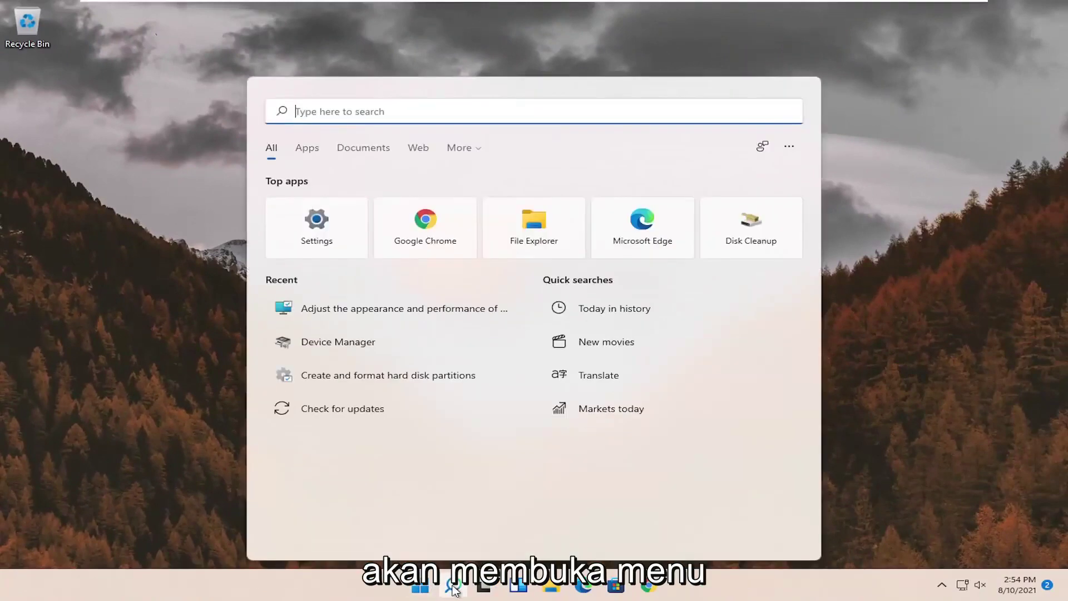
text(regedit)
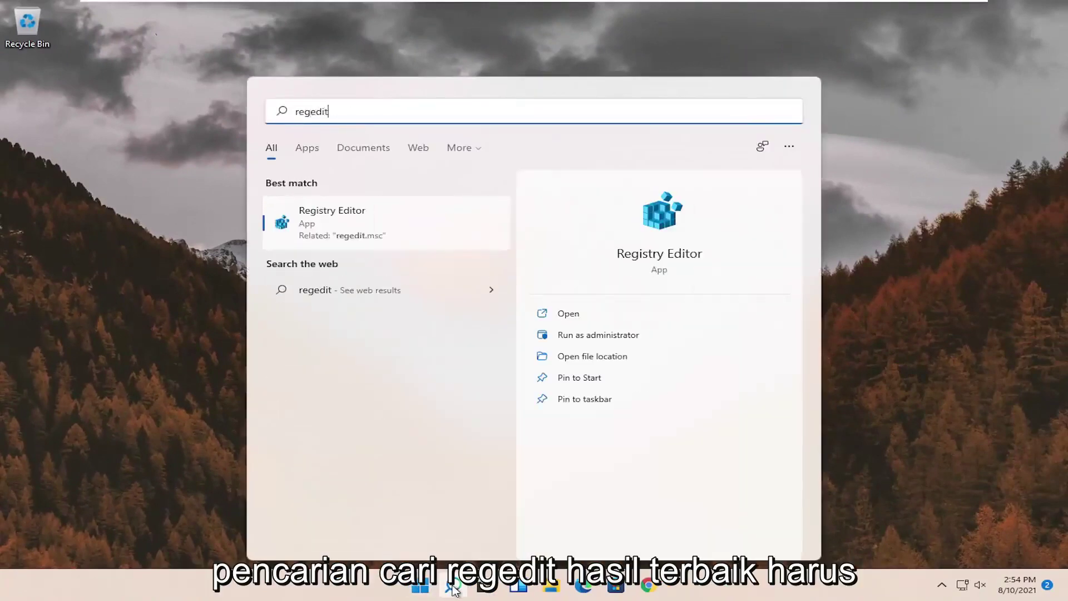
right_click(330, 224)
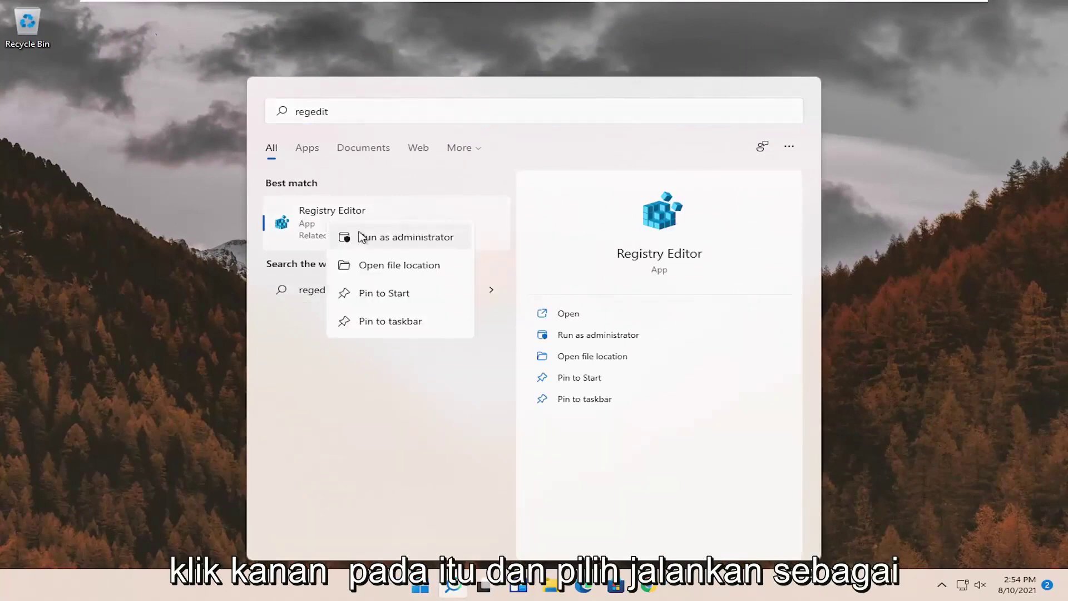
click(431, 241)
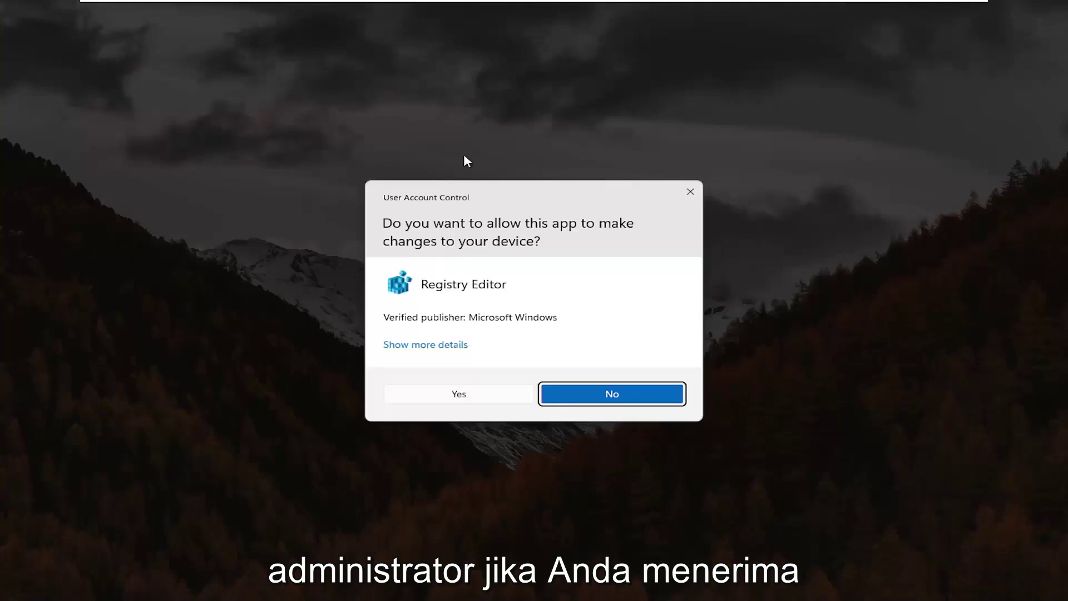
click(463, 396)
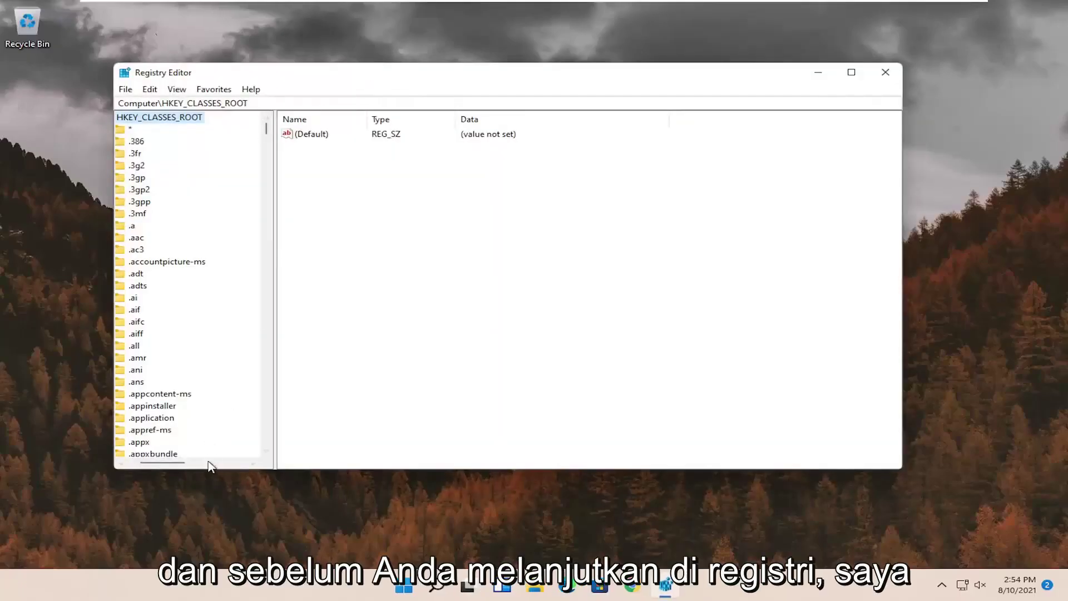
Collapse HKEY_CLASSES_ROOT and select the Computer root to show the five hives
drag(182, 463, 123, 462)
click(134, 130)
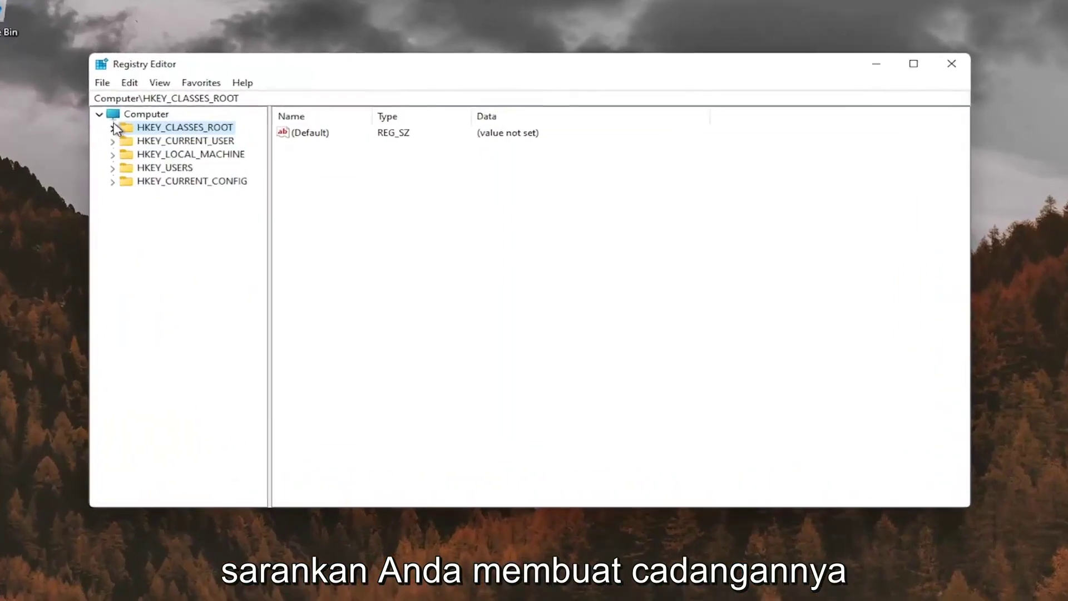
click(147, 114)
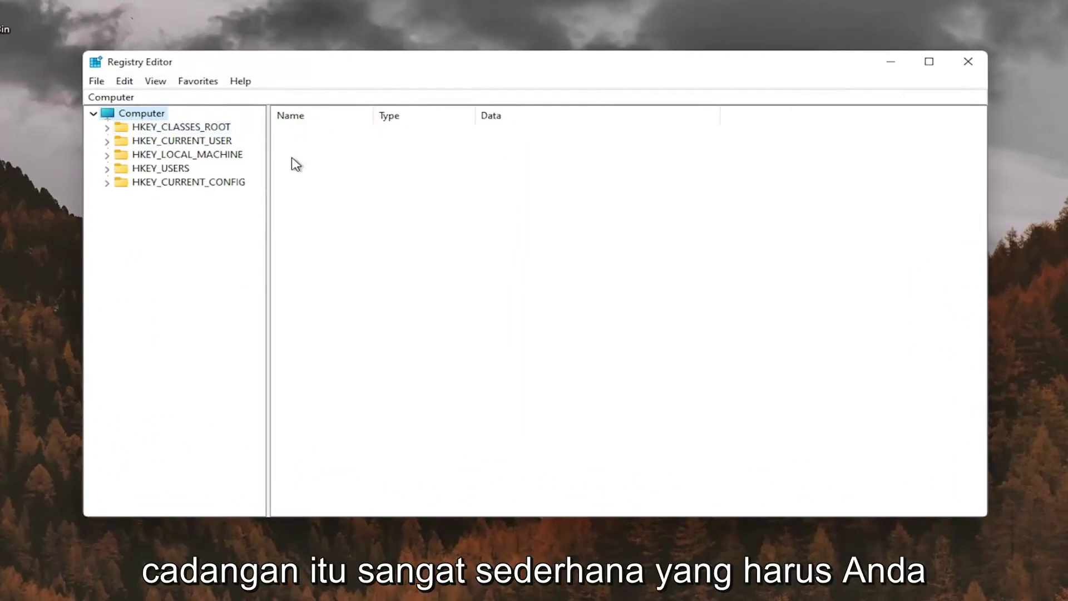
click(98, 82)
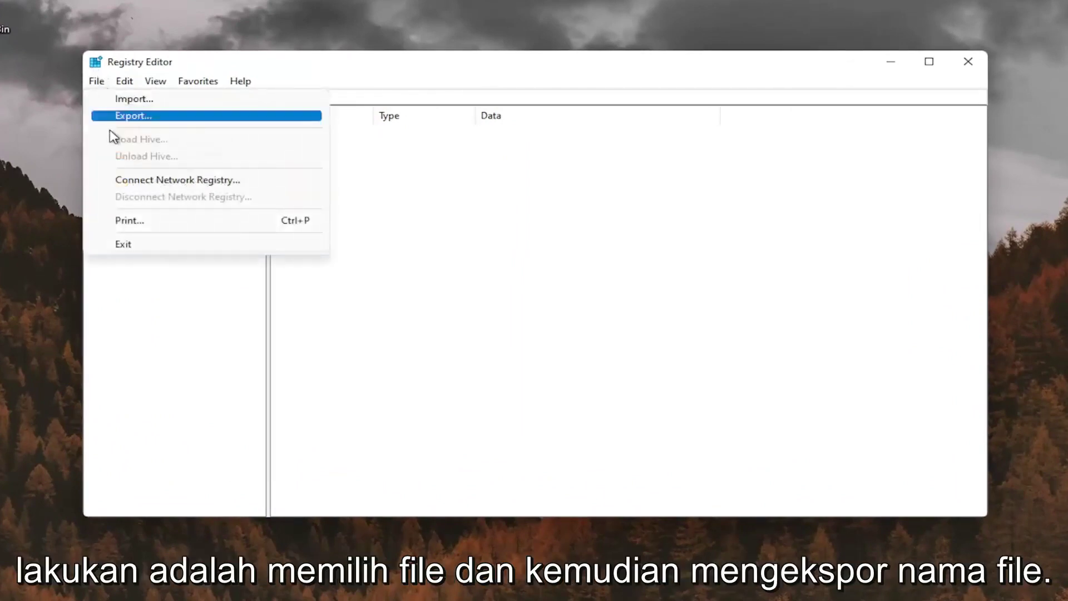
click(138, 118)
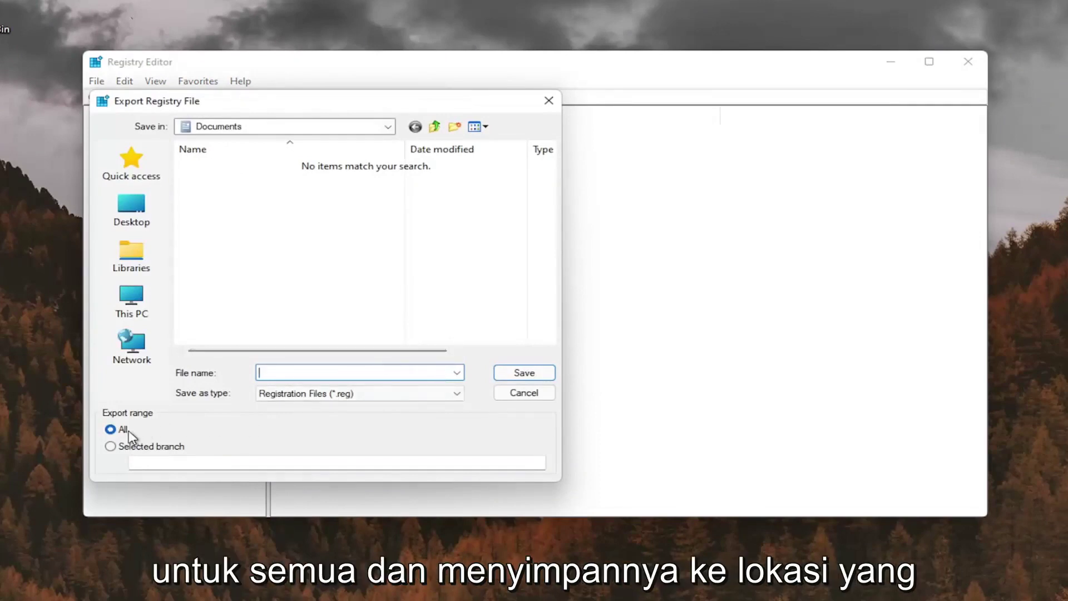
click(133, 210)
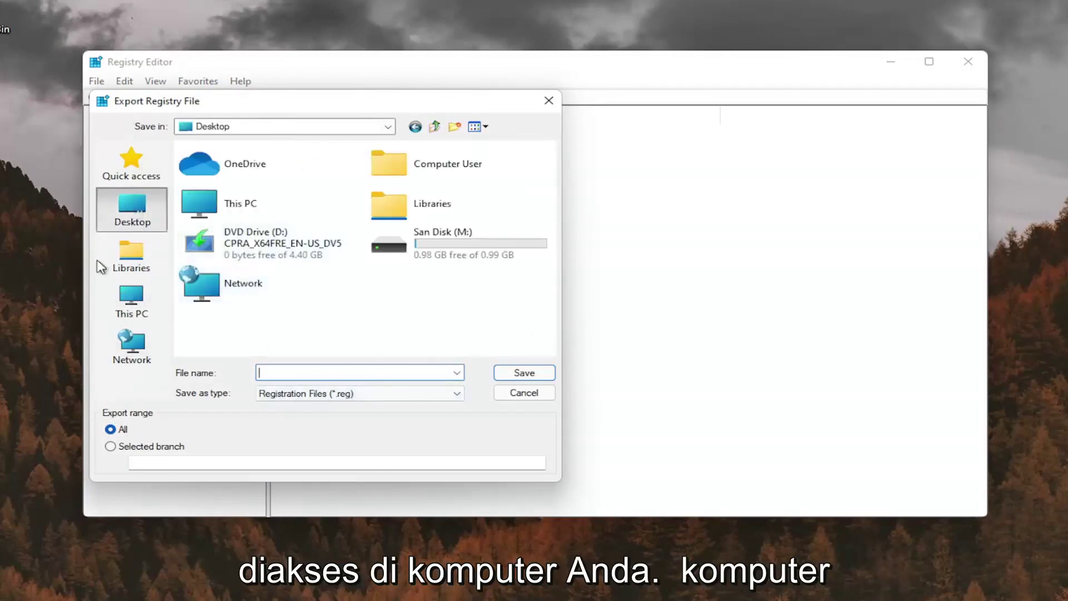
click(547, 102)
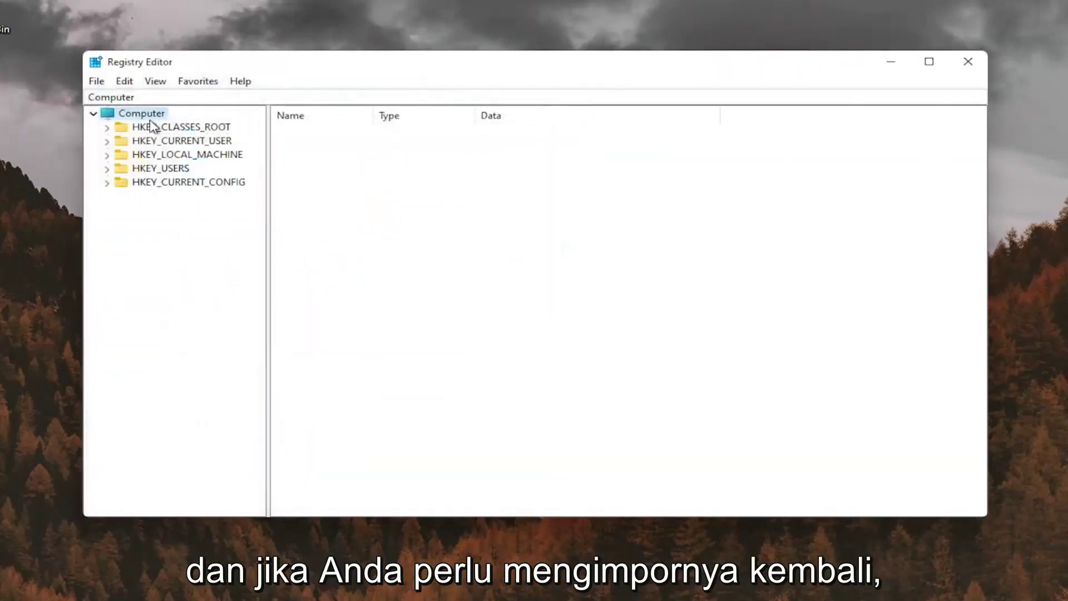
click(104, 83)
click(119, 98)
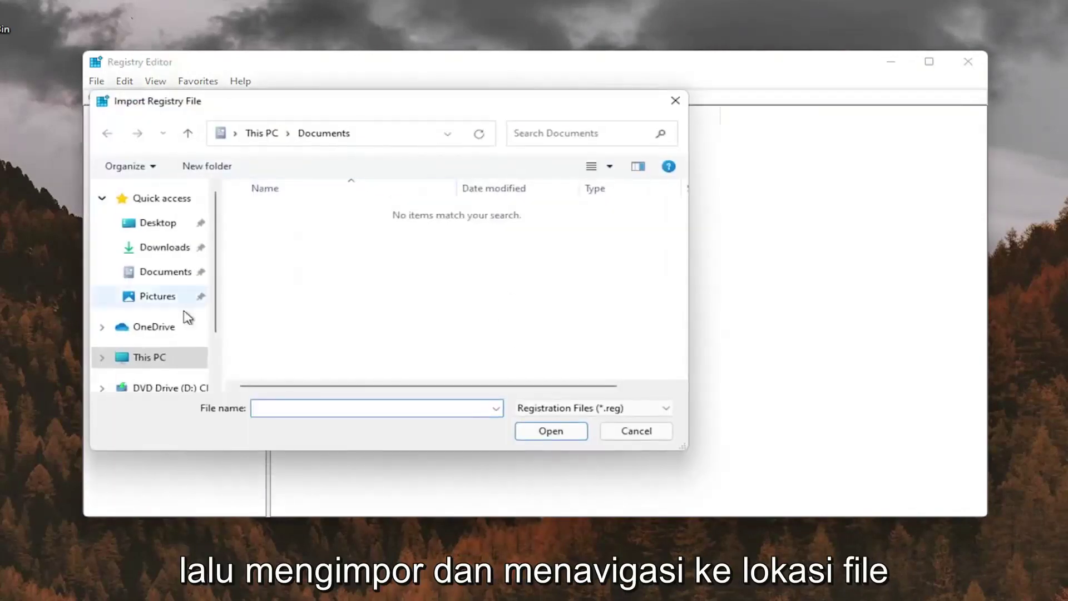
click(156, 229)
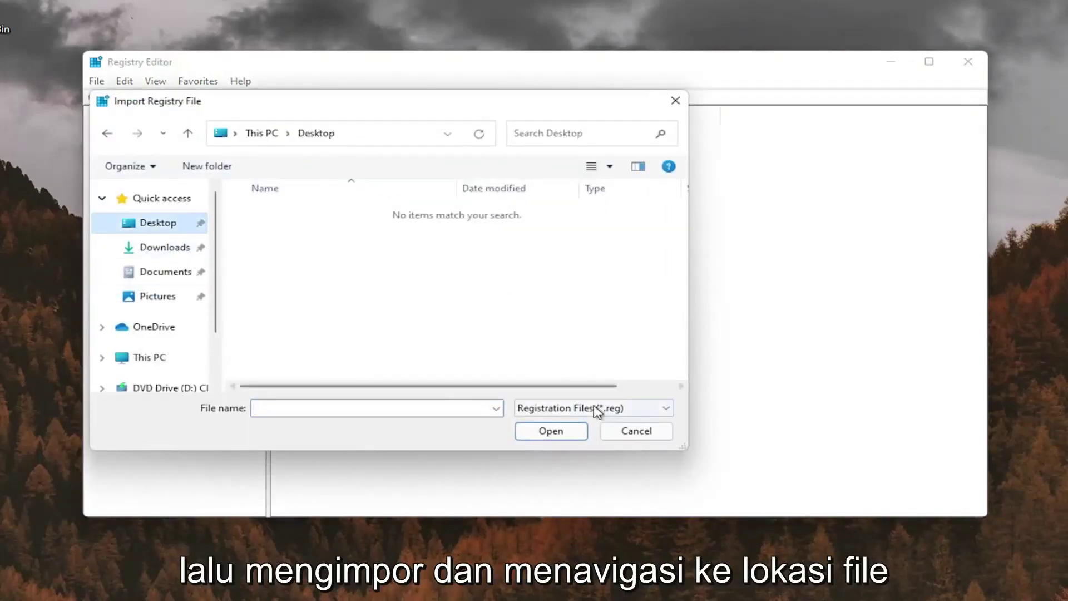
click(636, 431)
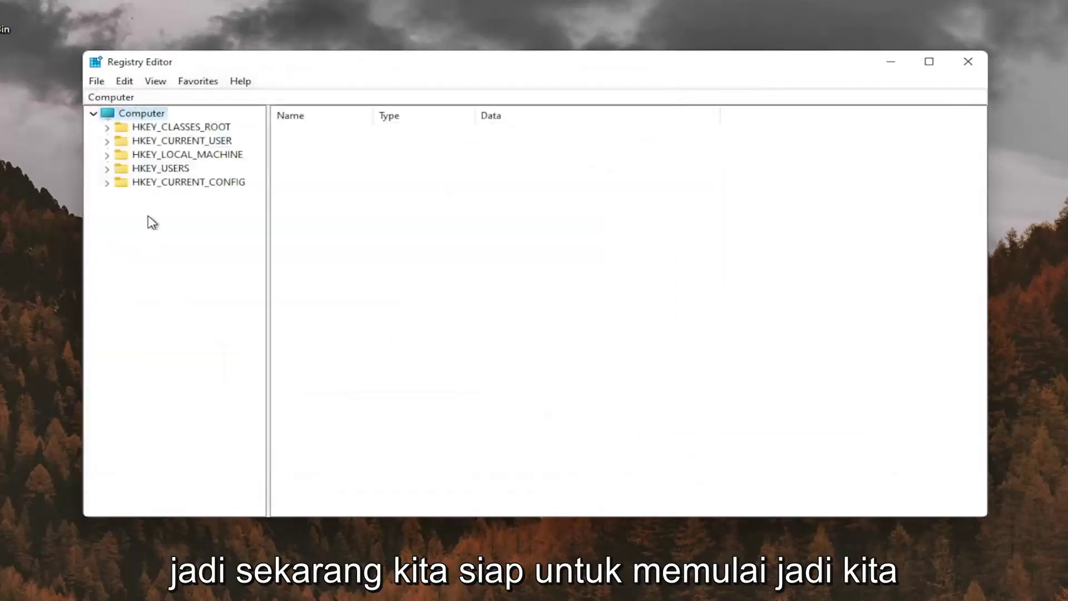
Navigate to HKEY_CURRENT_USER\Control Panel\Desktop and show its values
click(175, 146)
double_click(175, 146)
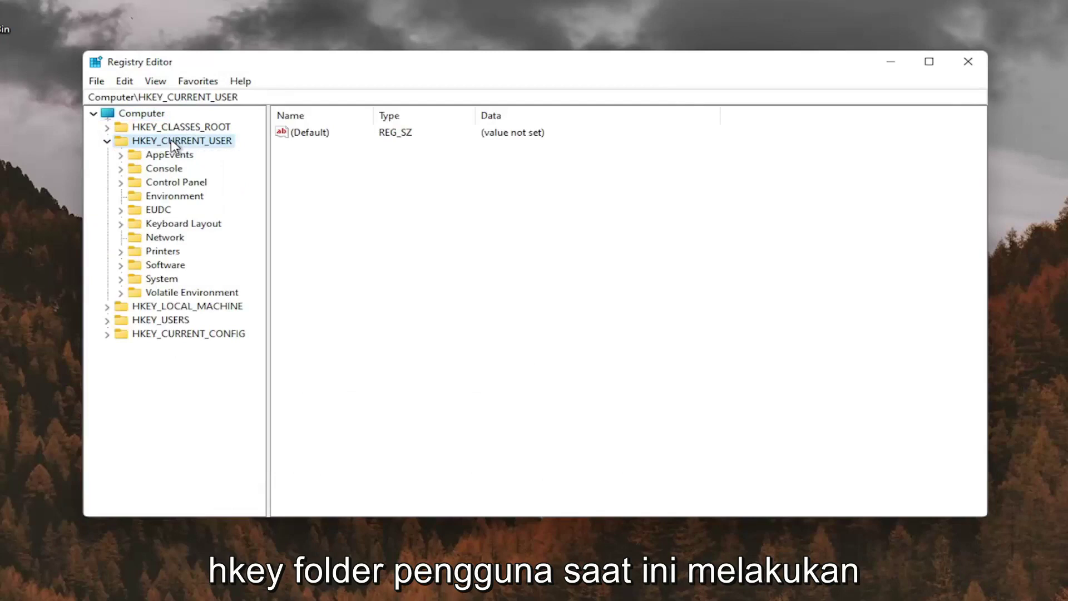
double_click(168, 183)
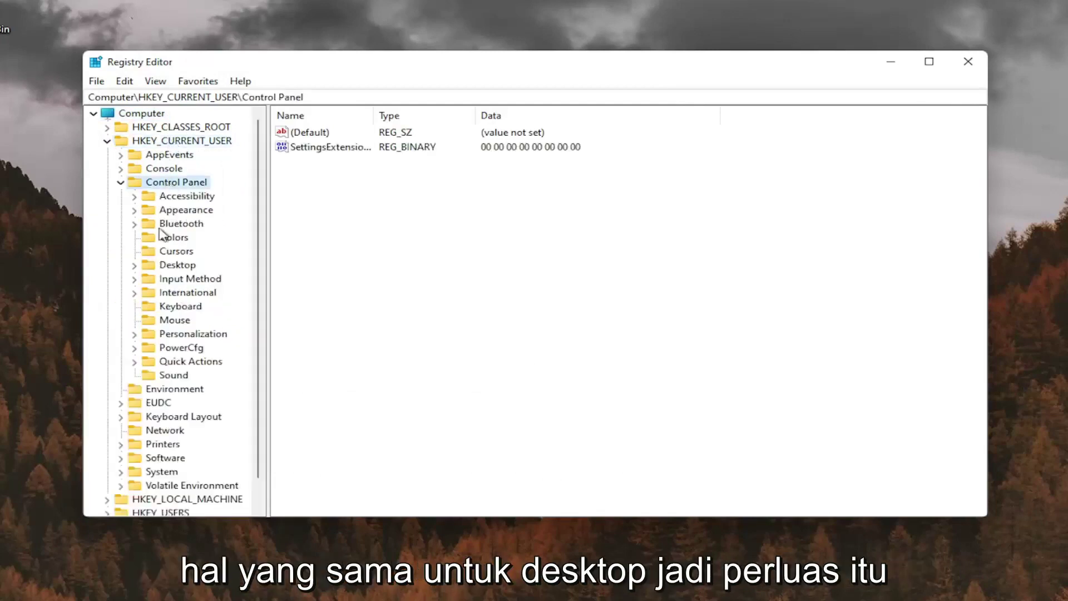
click(172, 268)
double_click(173, 268)
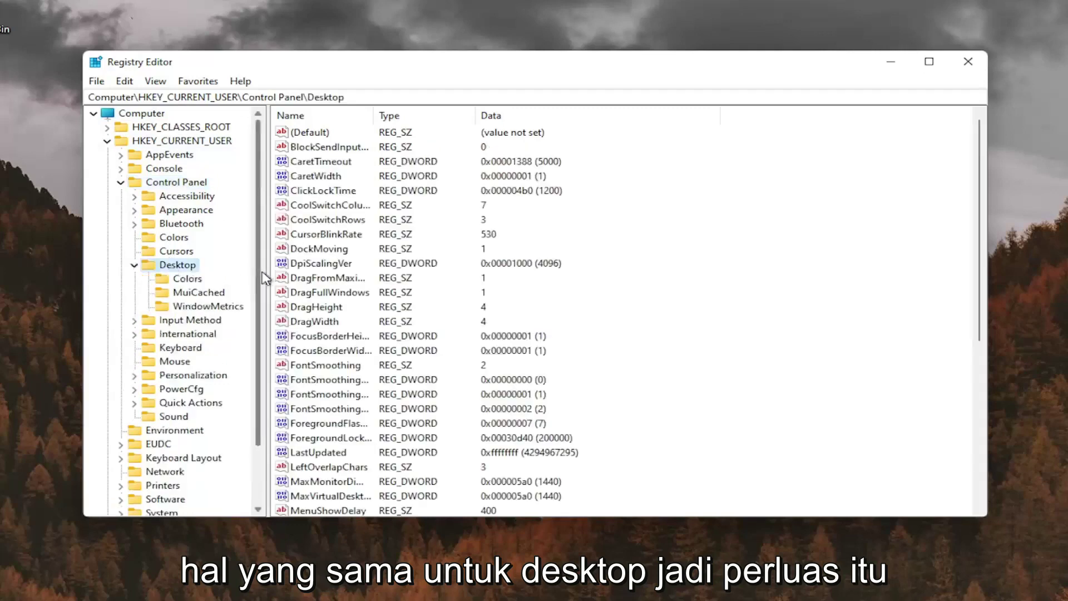
Widen the key tree and Name column, then select the Win8DpiScaling value
drag(269, 263, 290, 263)
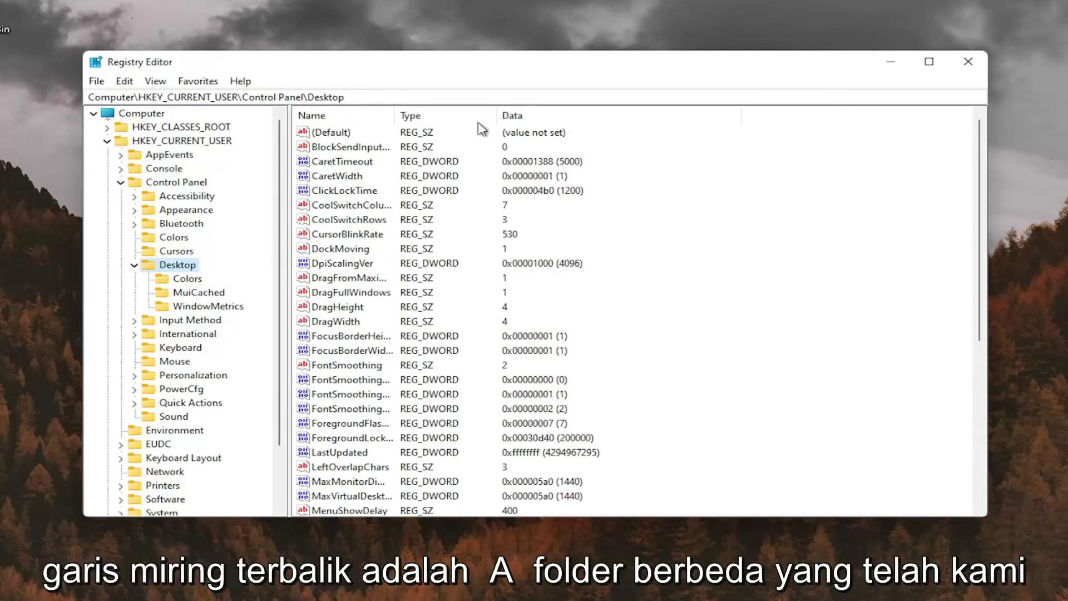
drag(390, 110, 451, 110)
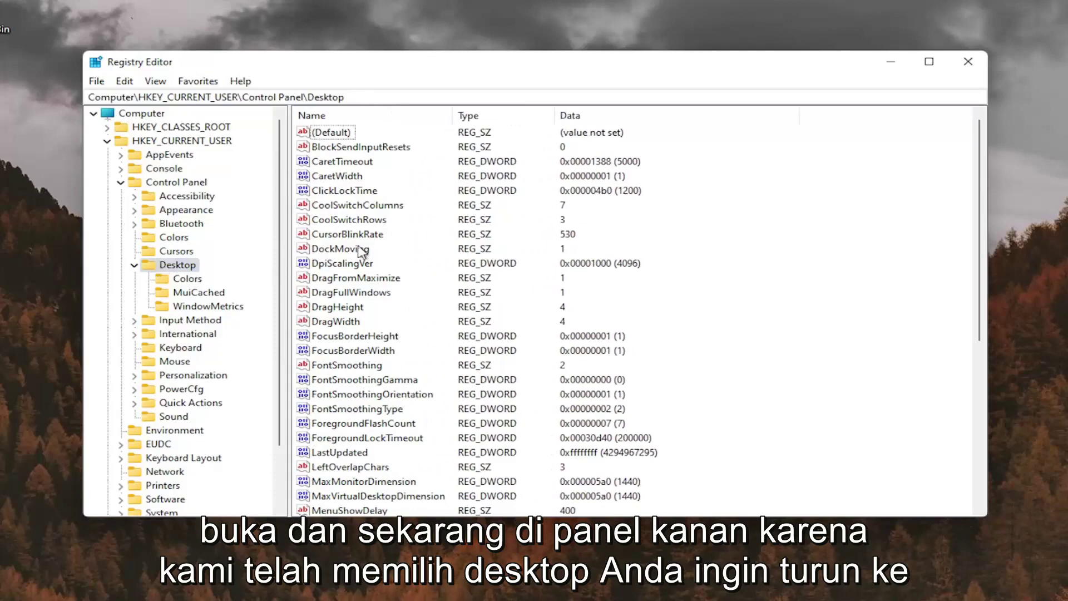
scroll(389, 289, down, 5)
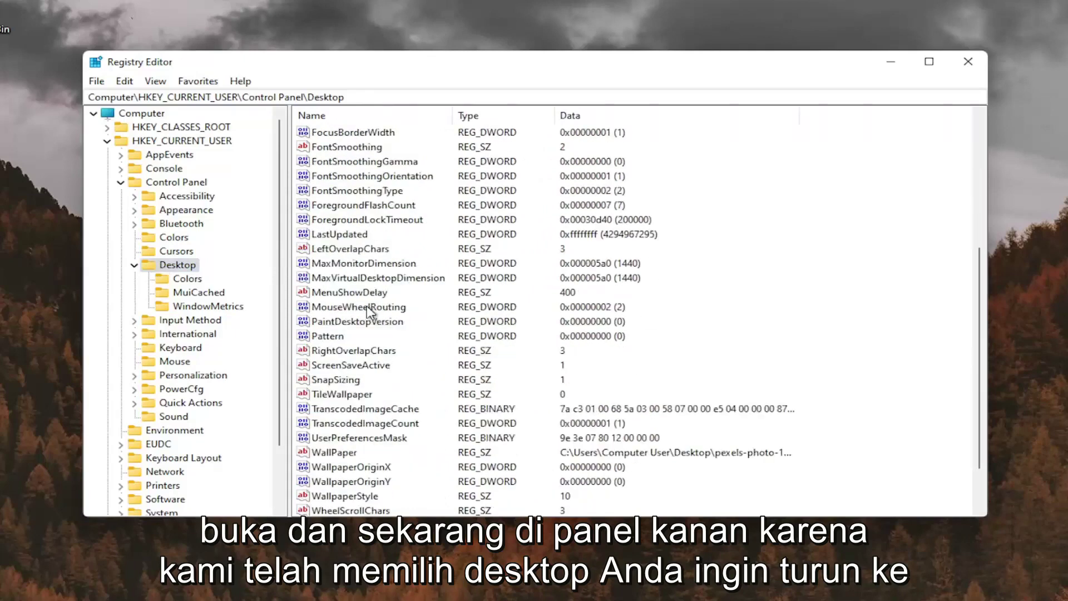
scroll(384, 314, down, 1)
click(349, 482)
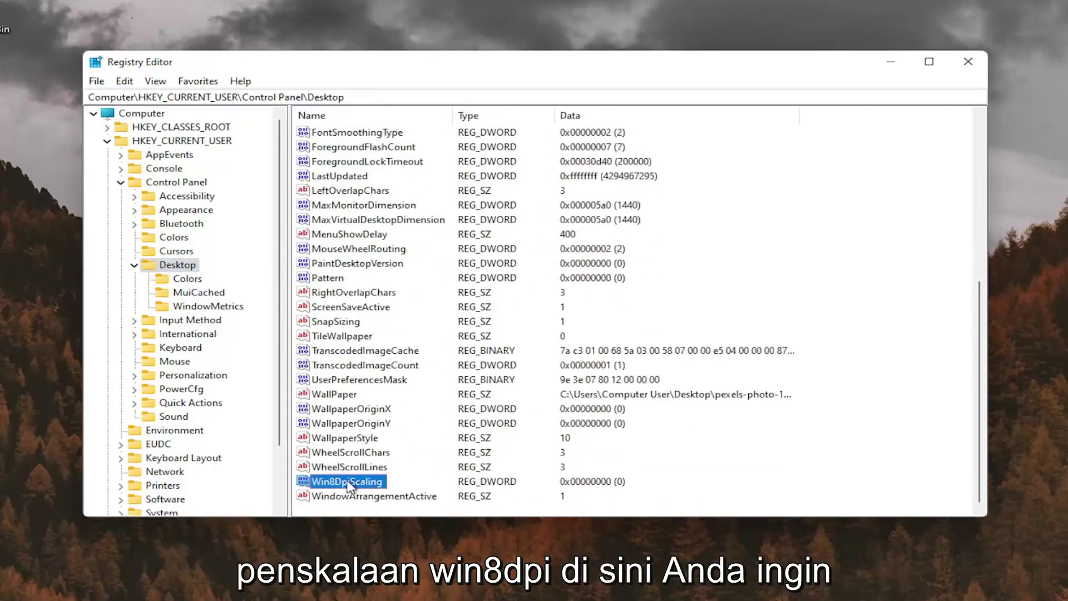
Change Win8DpiScaling's value data from 0 to 1
double_click(350, 482)
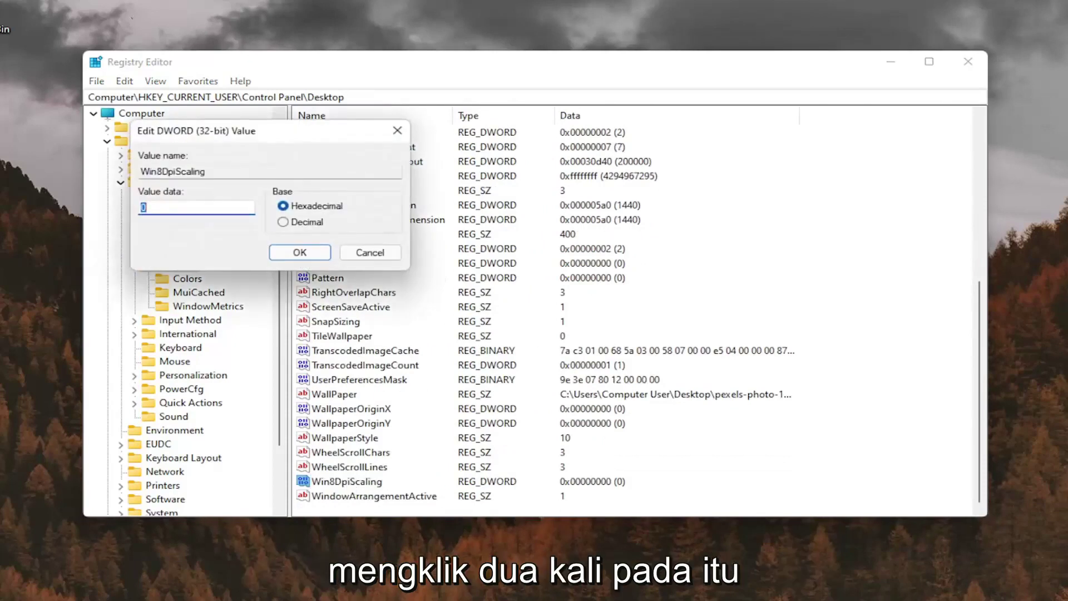
key(BackSpace)
text(1)
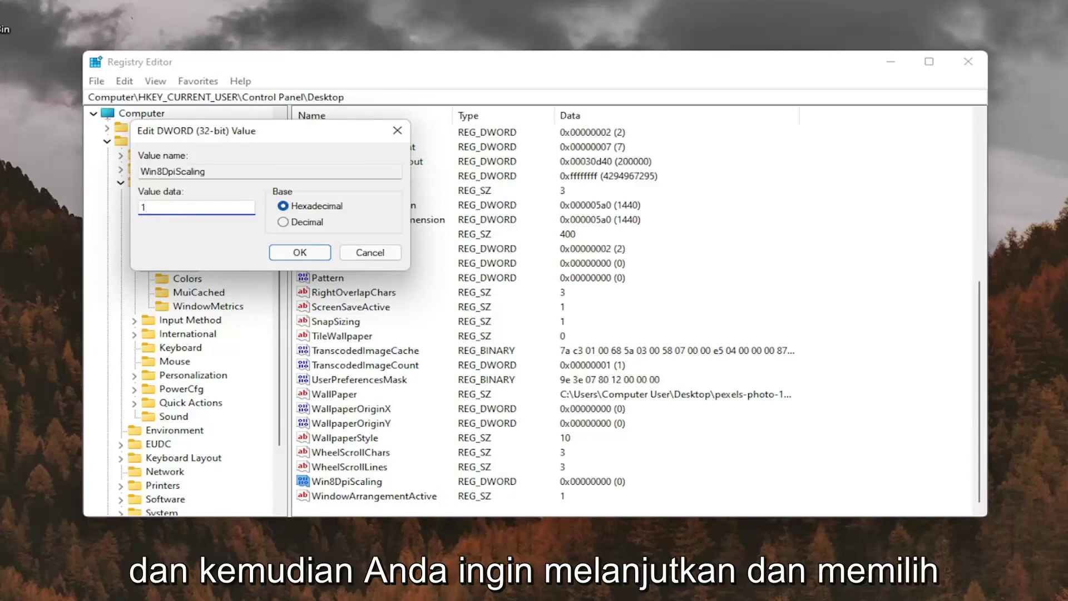
click(296, 255)
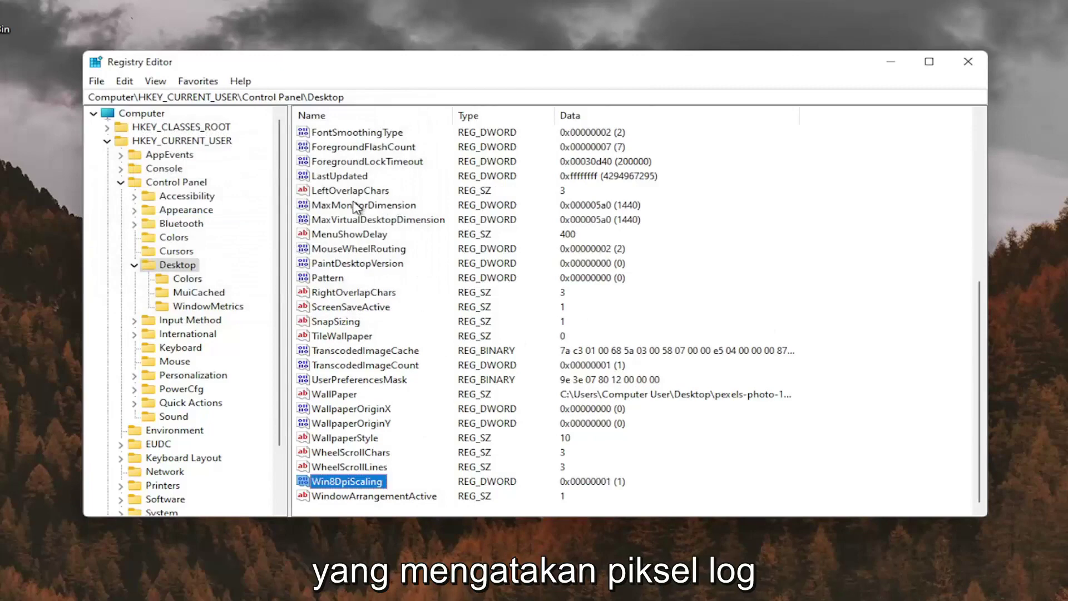
Look over the Desktop values to confirm Win8DpiScaling now shows 1
click(360, 238)
scroll(360, 242, up, 2)
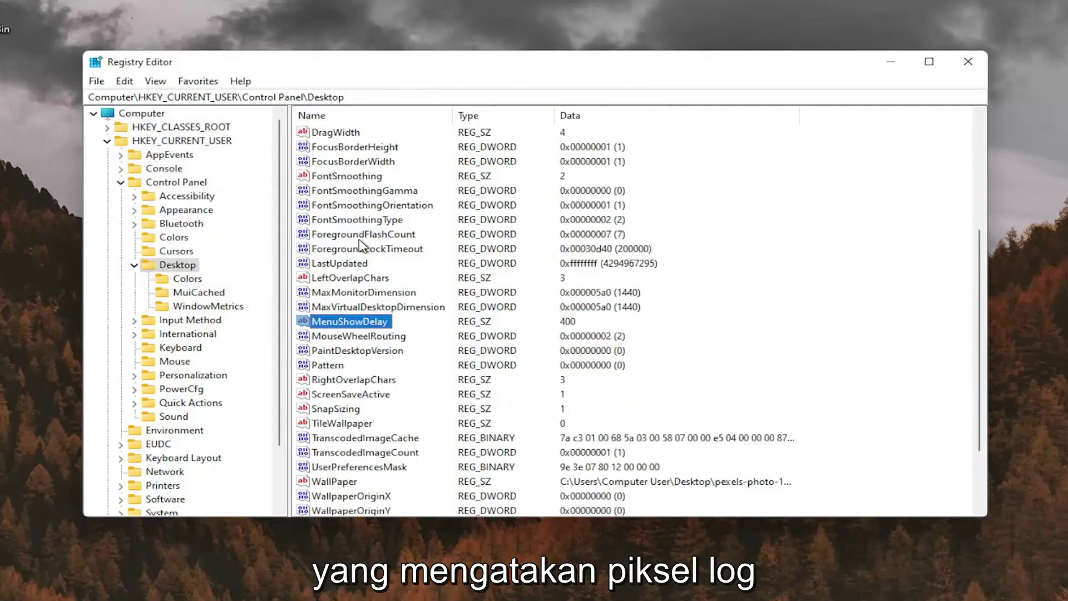
scroll(360, 245, down, 2)
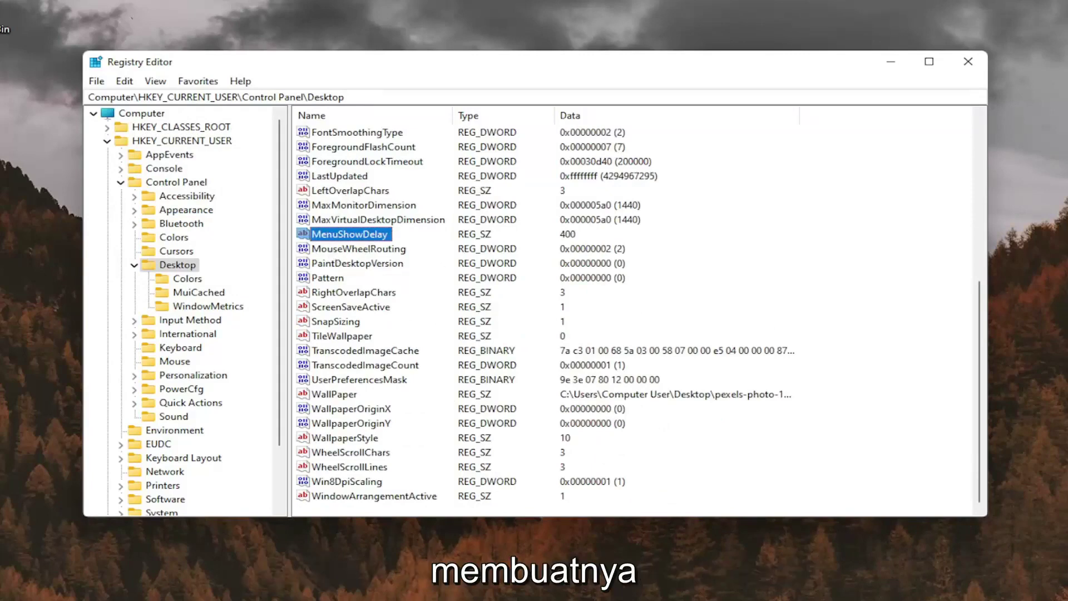
scroll(367, 493, up, 7)
scroll(388, 382, down, 7)
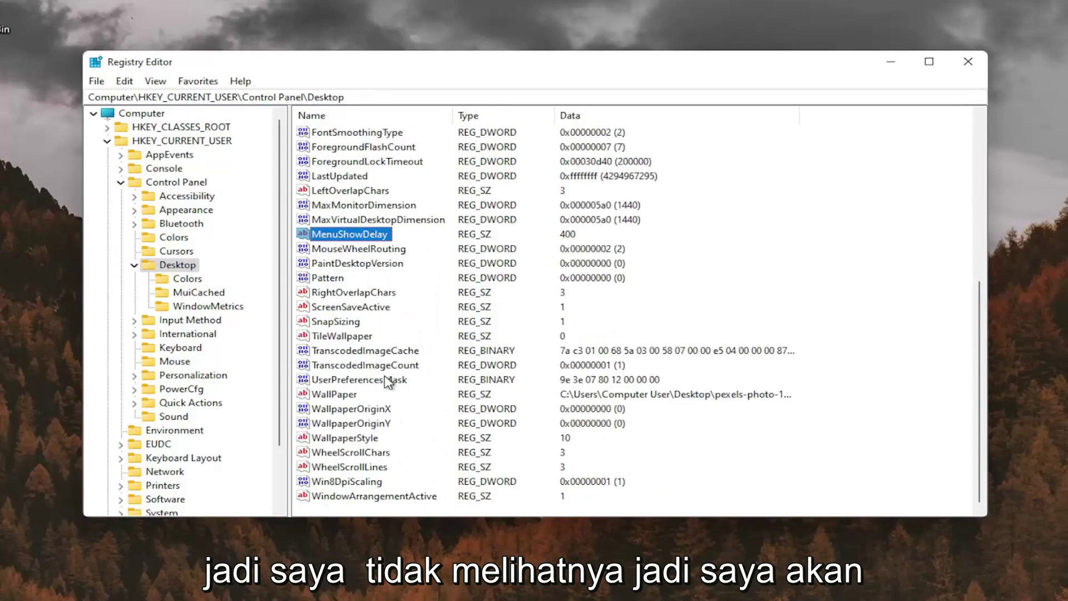
Create a new DWORD (32-bit) value named LogPixels in the Desktop key
right_click(788, 192)
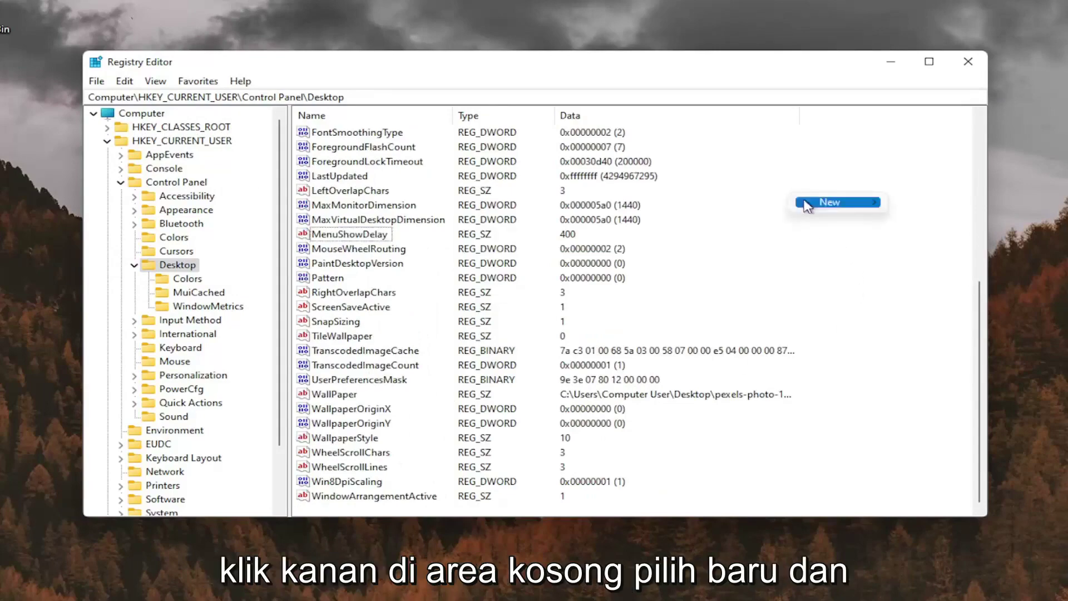
mouse_move(837, 209)
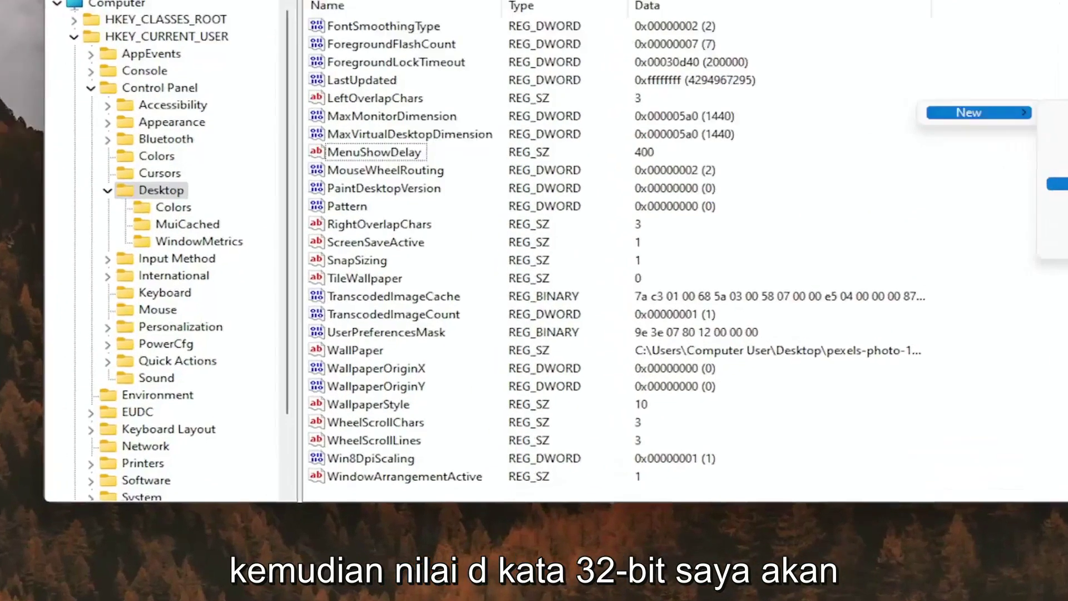
click(966, 259)
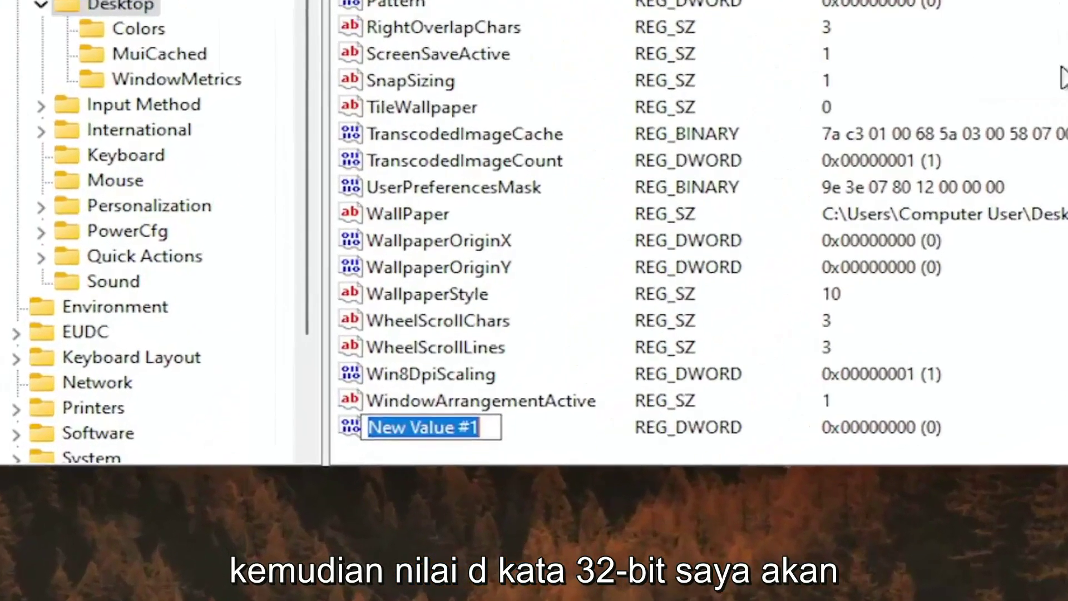
text(Log)
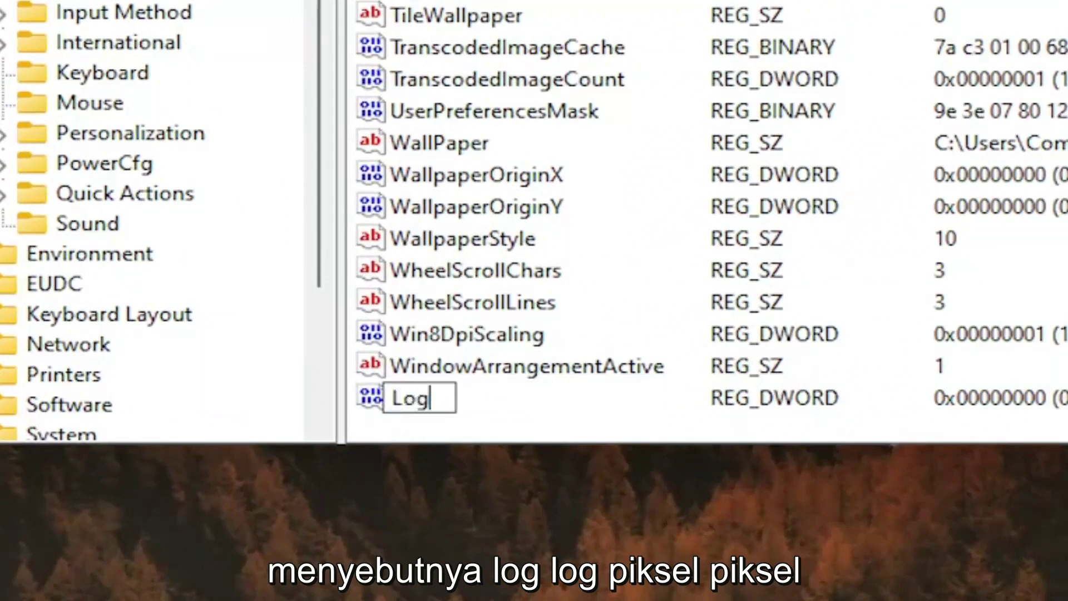
text(Pixels)
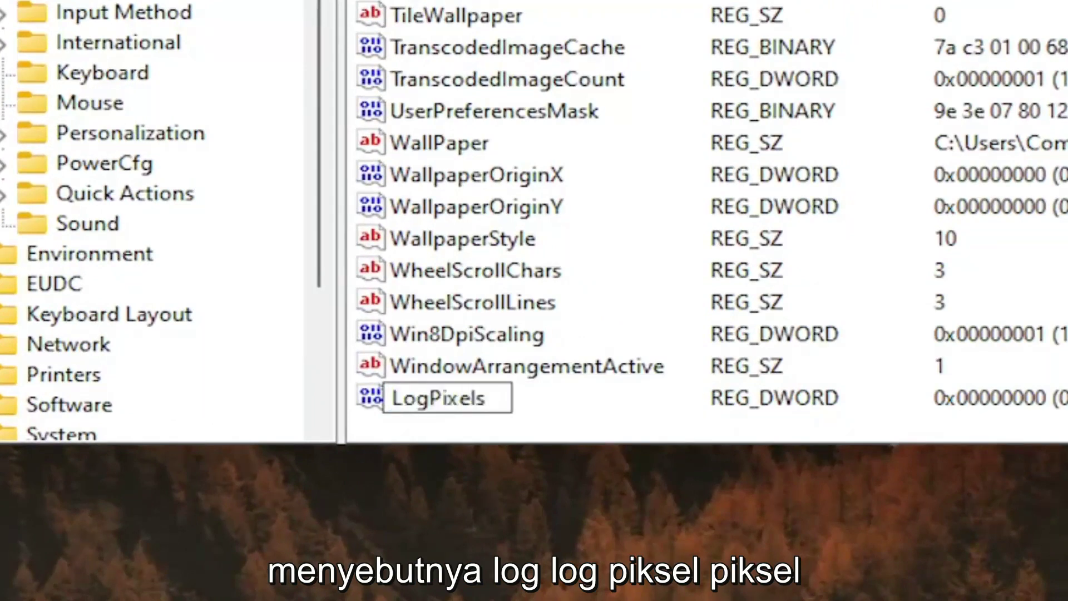
key(Return)
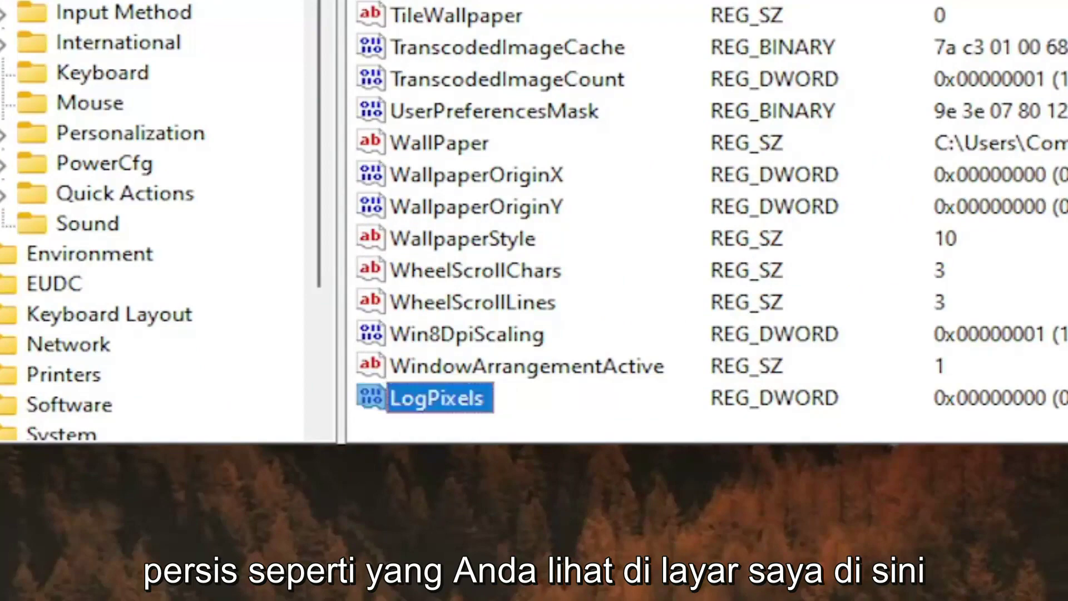
Set LogPixels' value data to 78
double_click(468, 405)
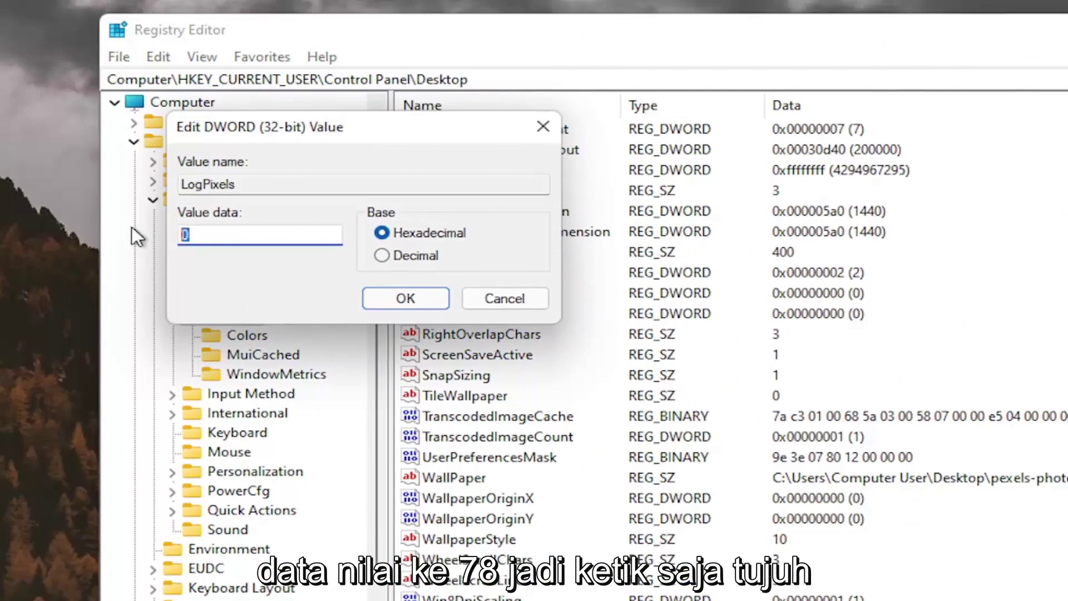
text(78)
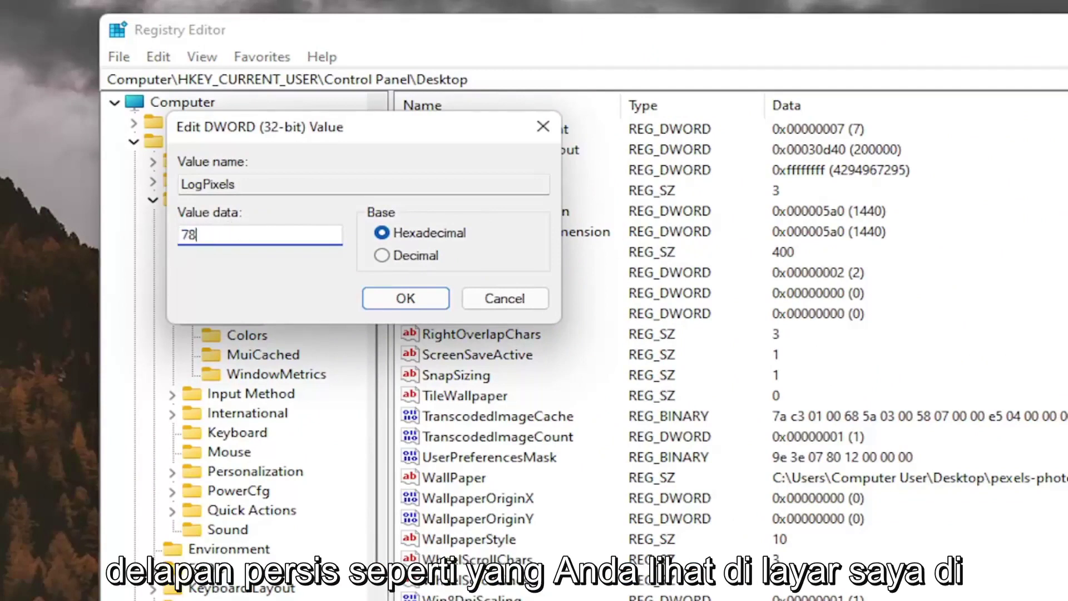
click(381, 295)
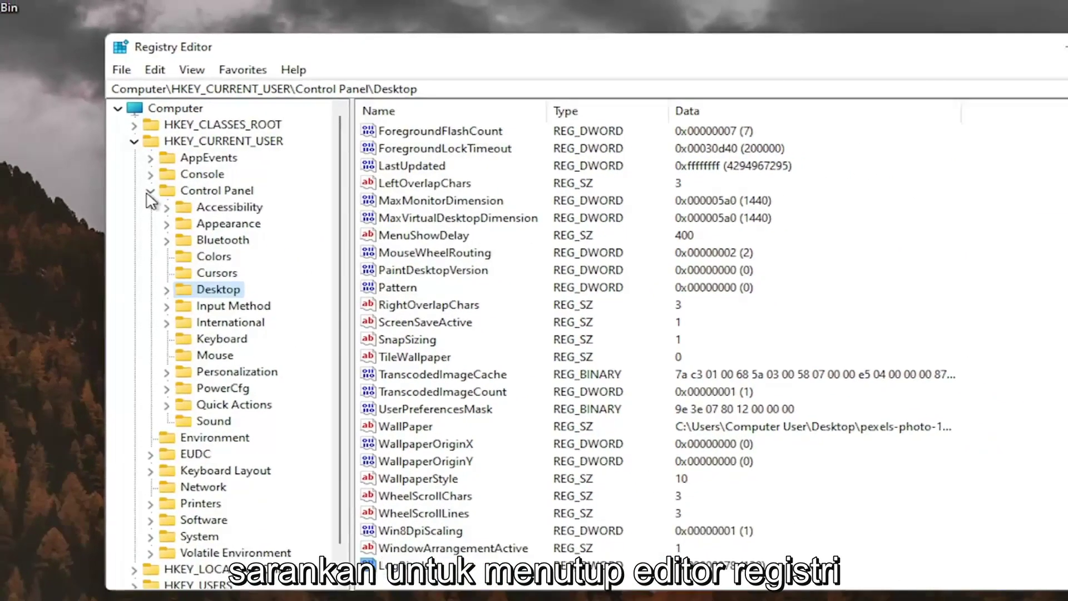
Collapse the registry tree back to Computer and close Registry Editor
click(153, 199)
click(133, 141)
click(165, 116)
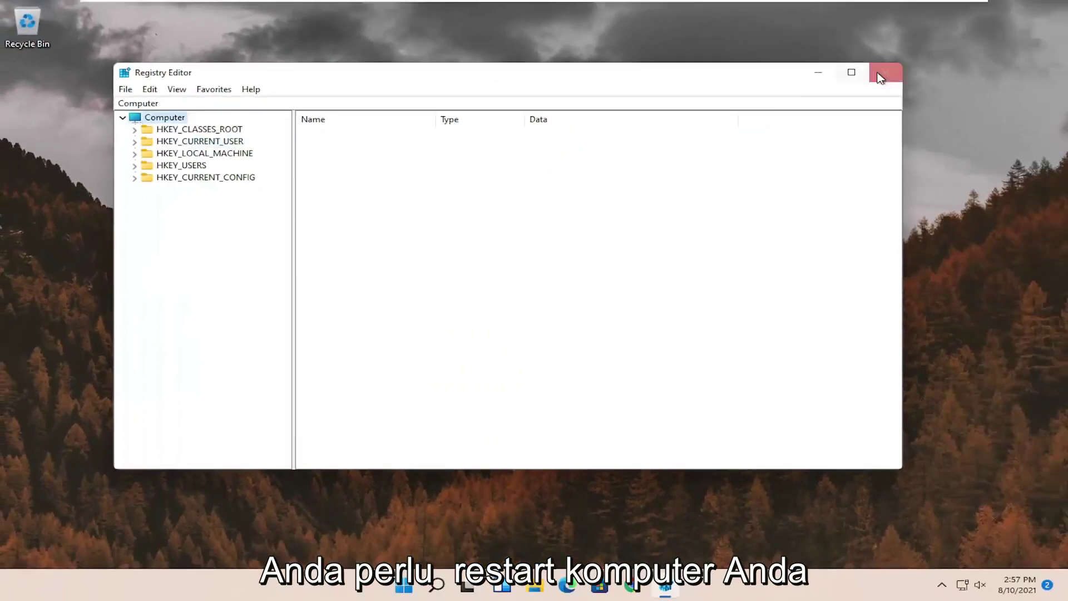
click(911, 69)
Restart Windows from the Start button's Shut down or sign out menu
right_click(420, 585)
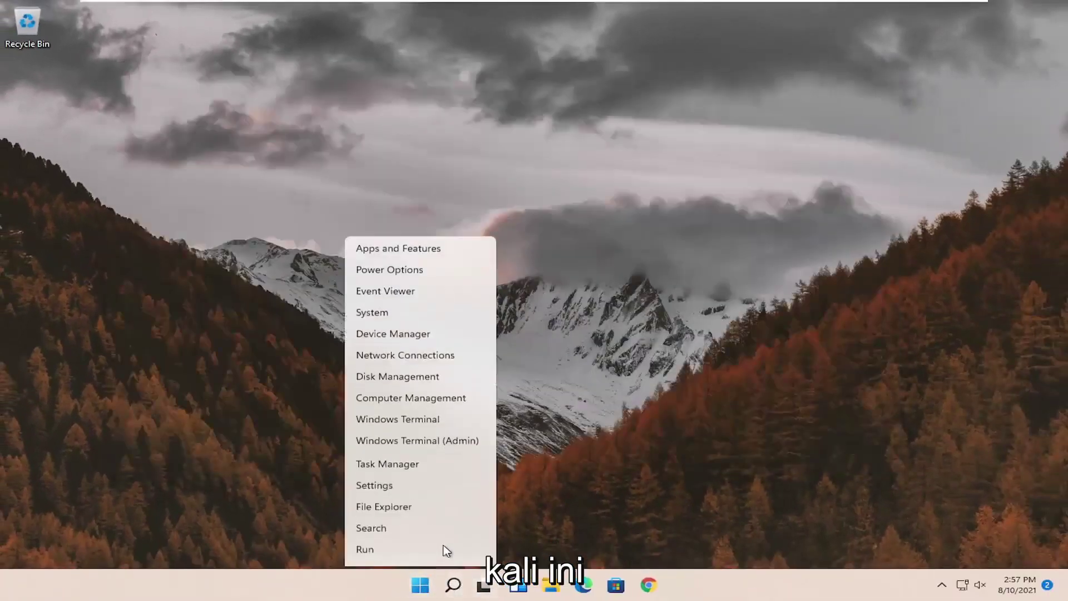
mouse_move(440, 532)
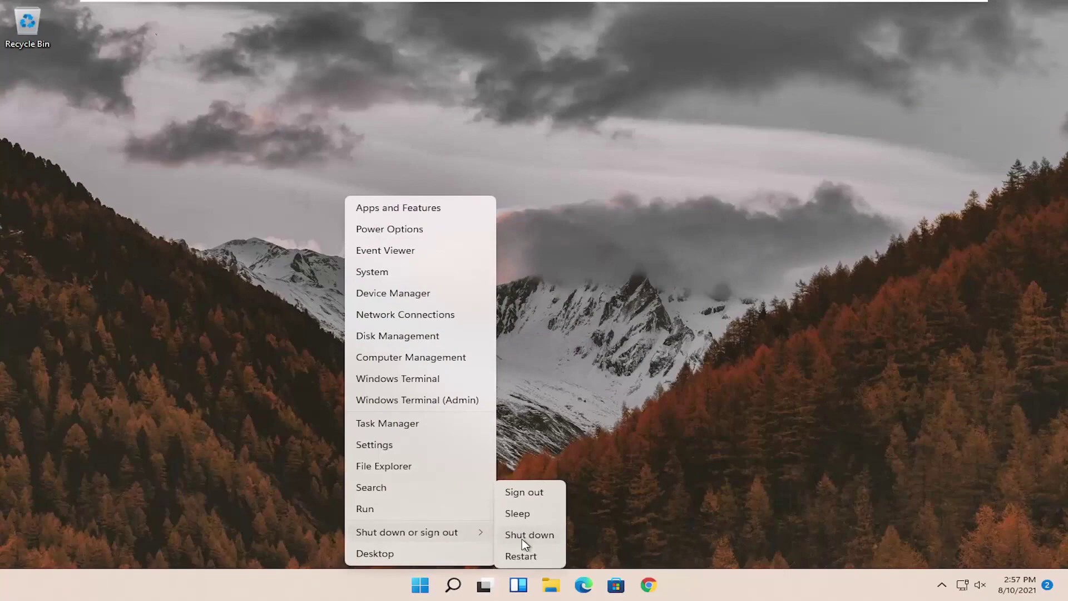
click(525, 555)
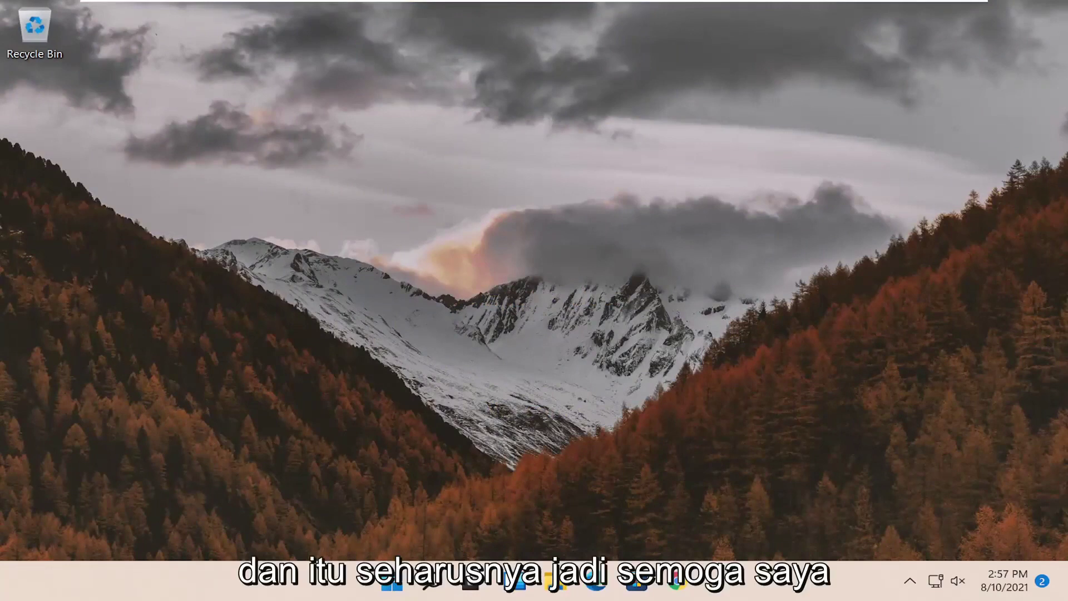
drag(663, 469, 464, 517)
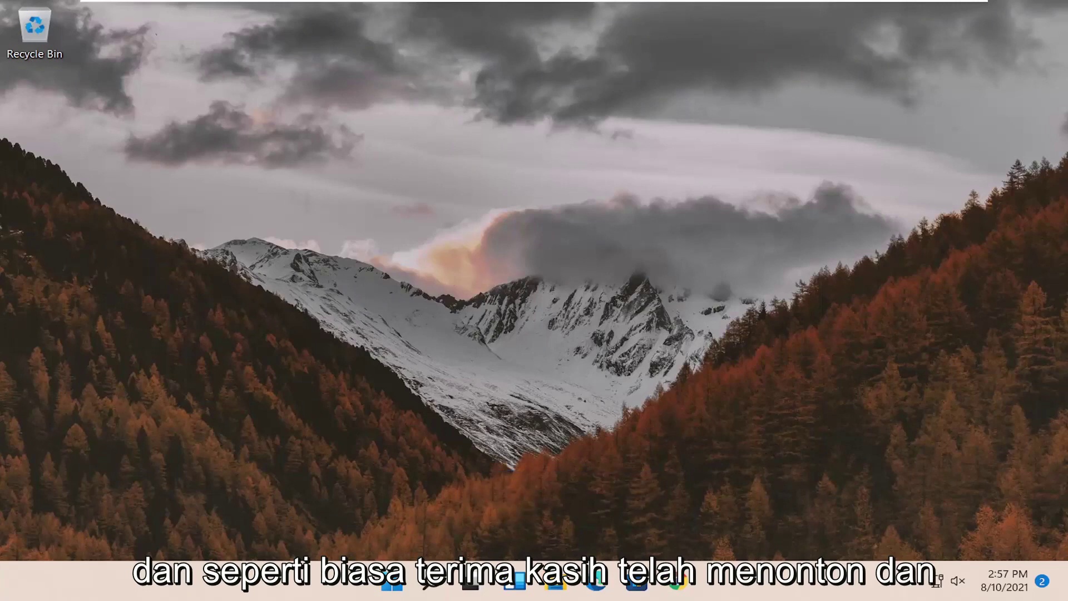